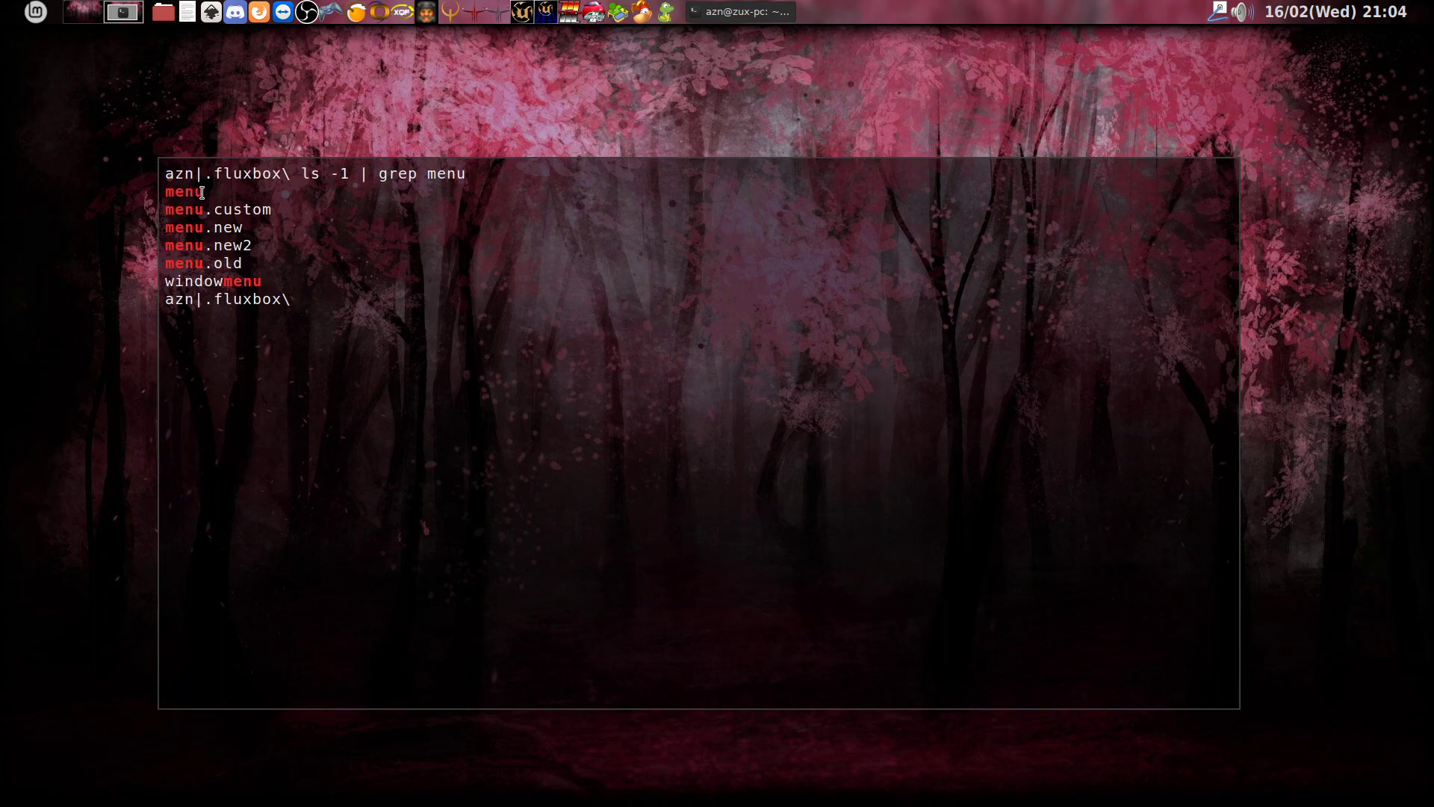
# Highlight the main menu file in the listing, then print it with cat menu
pyautogui.moveTo(204, 192); pyautogui.dragTo(166, 194)
pyautogui.click(272, 219)
pyautogui.write('cat menu')
pyautogui.press('Return')
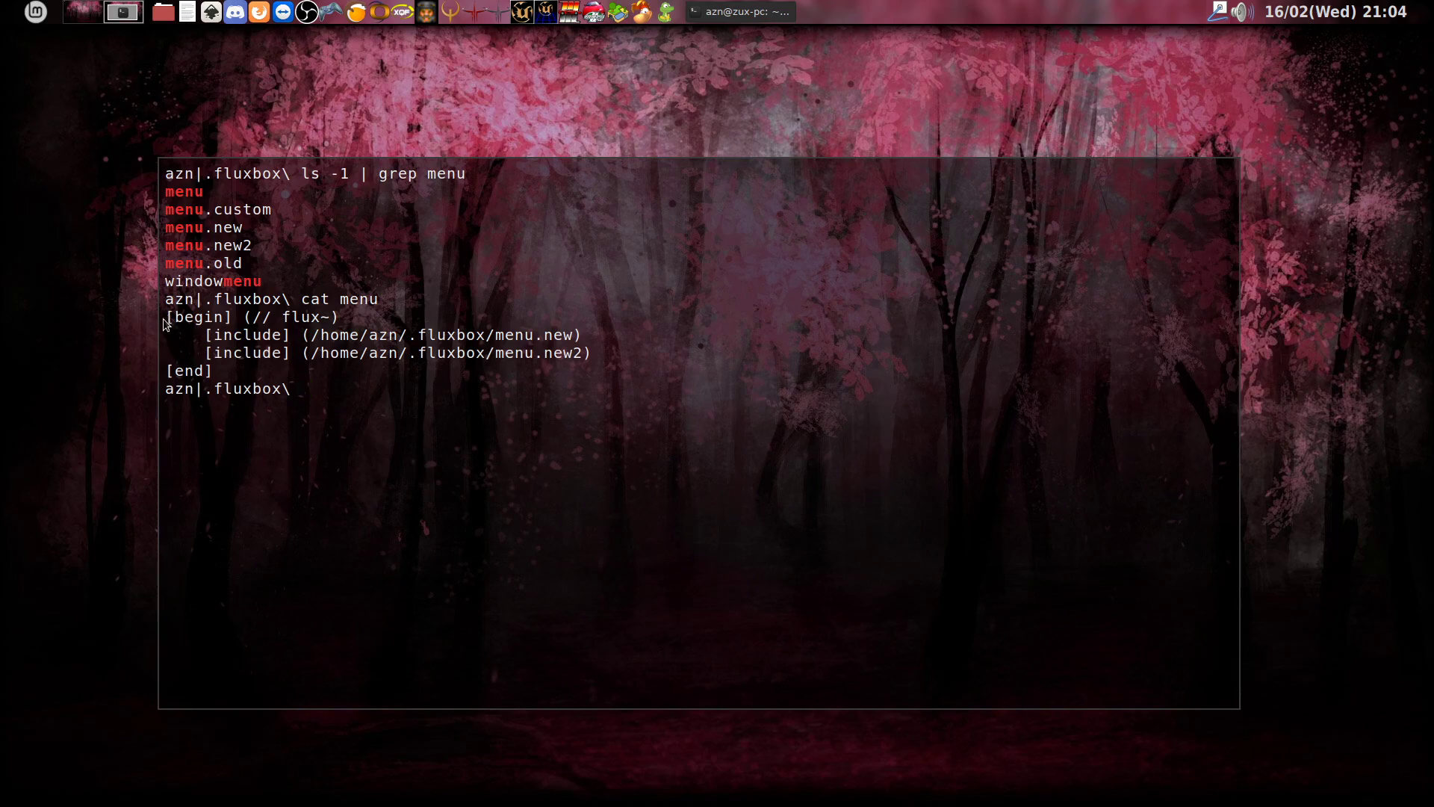
# Highlight the [begin] and [end] tags in the printed menu file
pyautogui.moveTo(168, 318); pyautogui.dragTo(234, 312)
pyautogui.click(194, 370)
pyautogui.moveTo(173, 370); pyautogui.dragTo(214, 368)
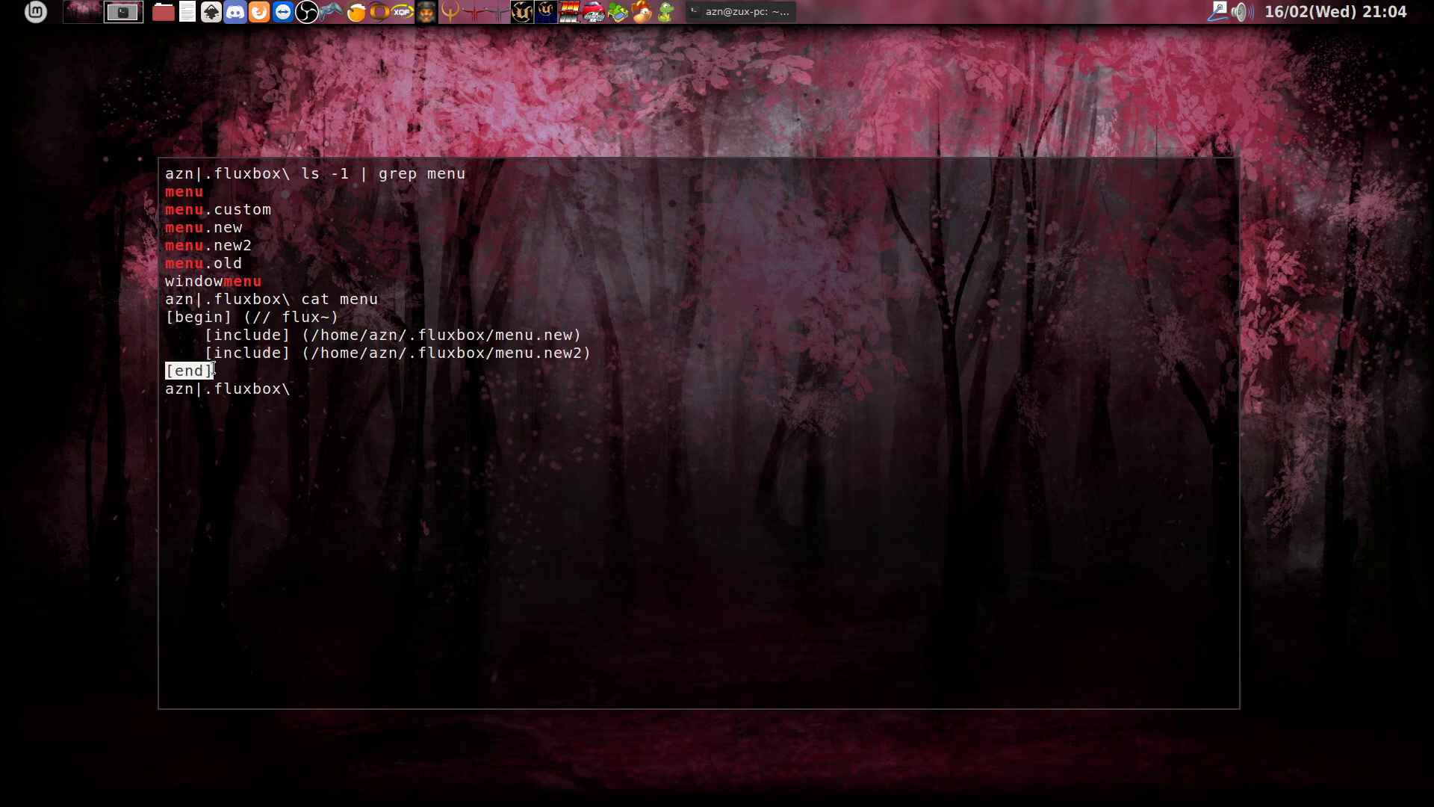
pyautogui.click(409, 424)
# Print menu.new, showing its Xed, Firefox and Inkscape entries
pyautogui.press('Up')
pyautogui.write('.menu')
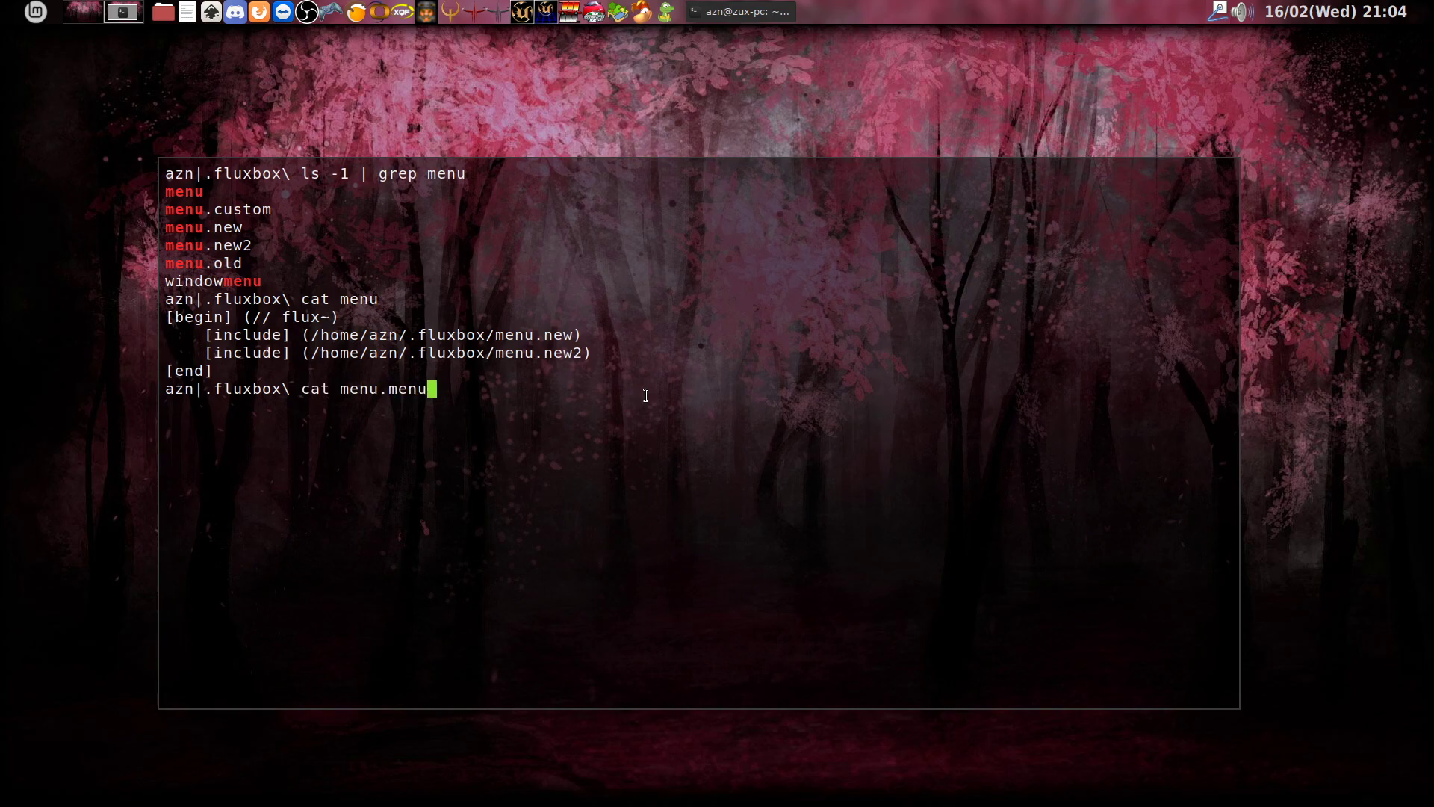
pyautogui.press('BackSpace')
pyautogui.press('BackSpace')
pyautogui.press('BackSpace')
pyautogui.press('BackSpace')
pyautogui.write('new')
pyautogui.press('Return')
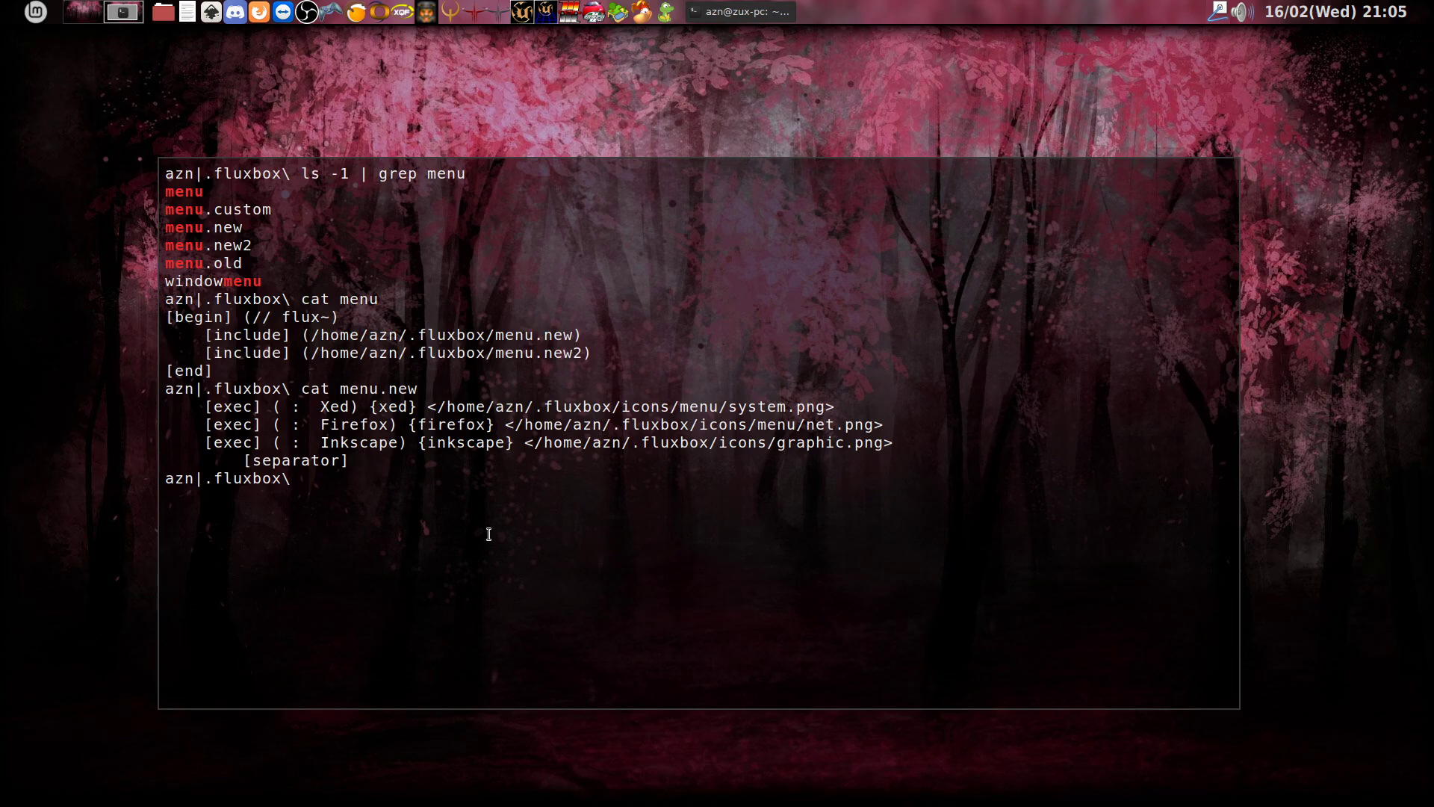
# Print menu.new2, showing its gcolor2, reconfigure and Exit entries
pyautogui.press('Up')
pyautogui.write('2')
pyautogui.press('Return')
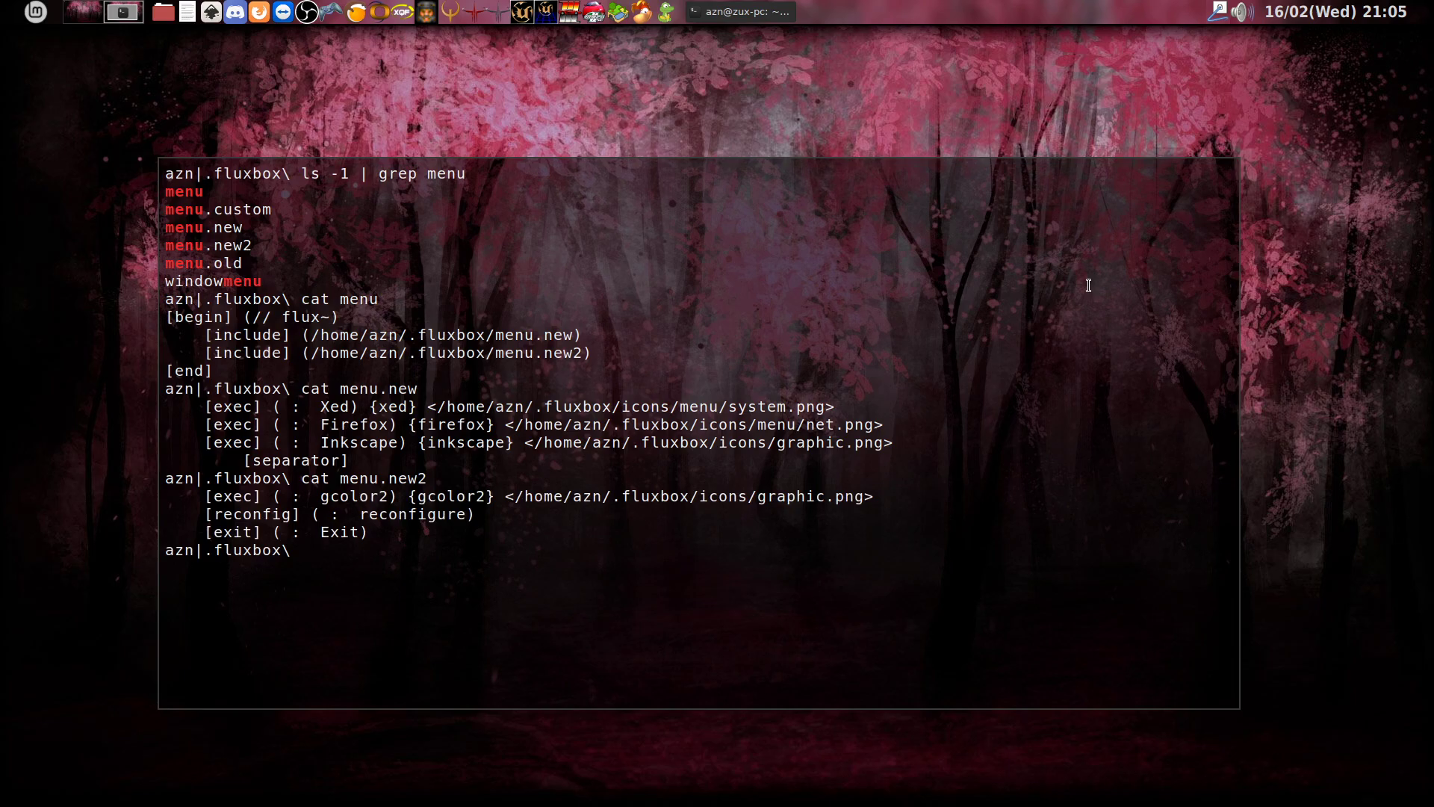
pyautogui.rightClick(1020, 294)
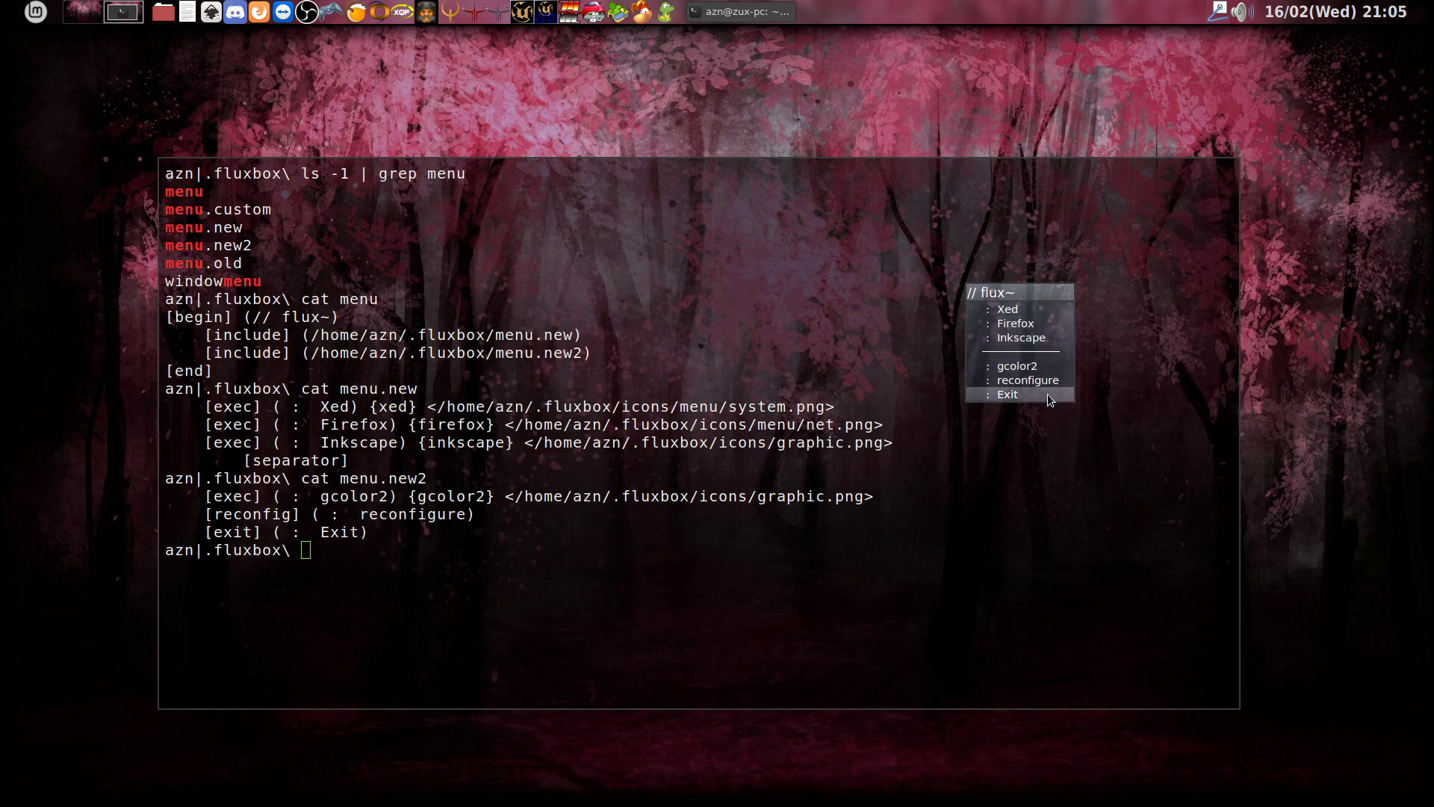
pyautogui.click(1034, 463)
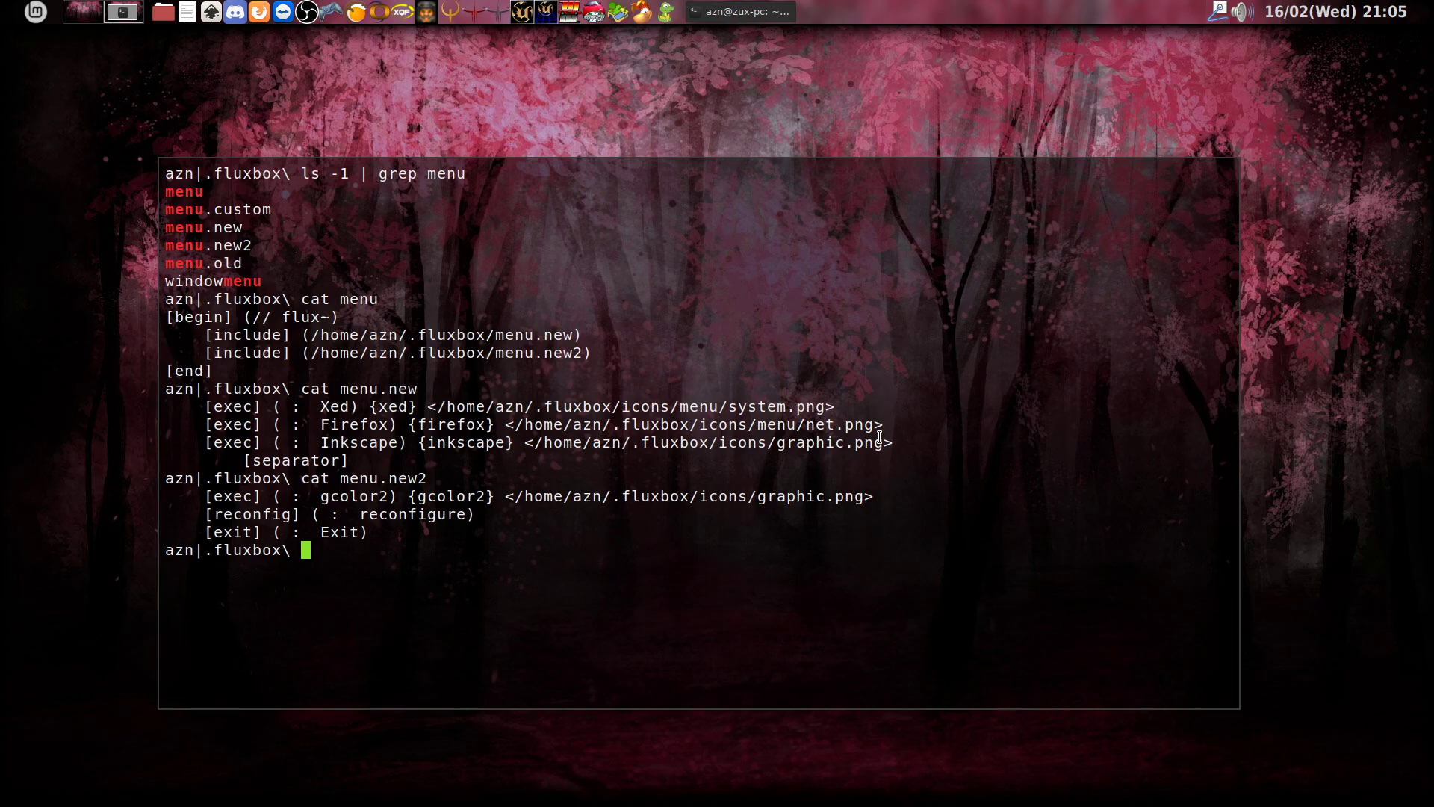
pyautogui.write('less keys')
pyautogui.press('Return')
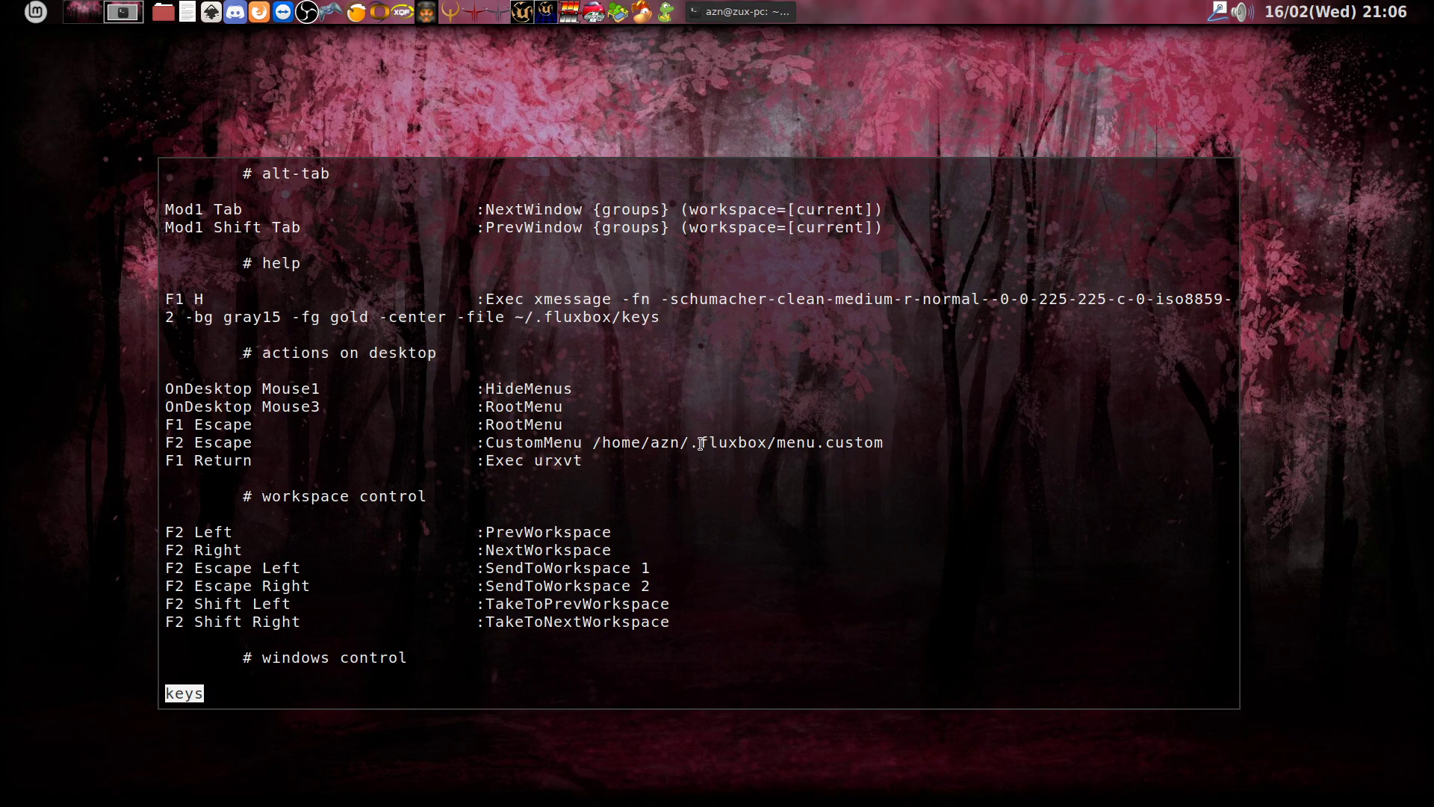
pyautogui.press('q')
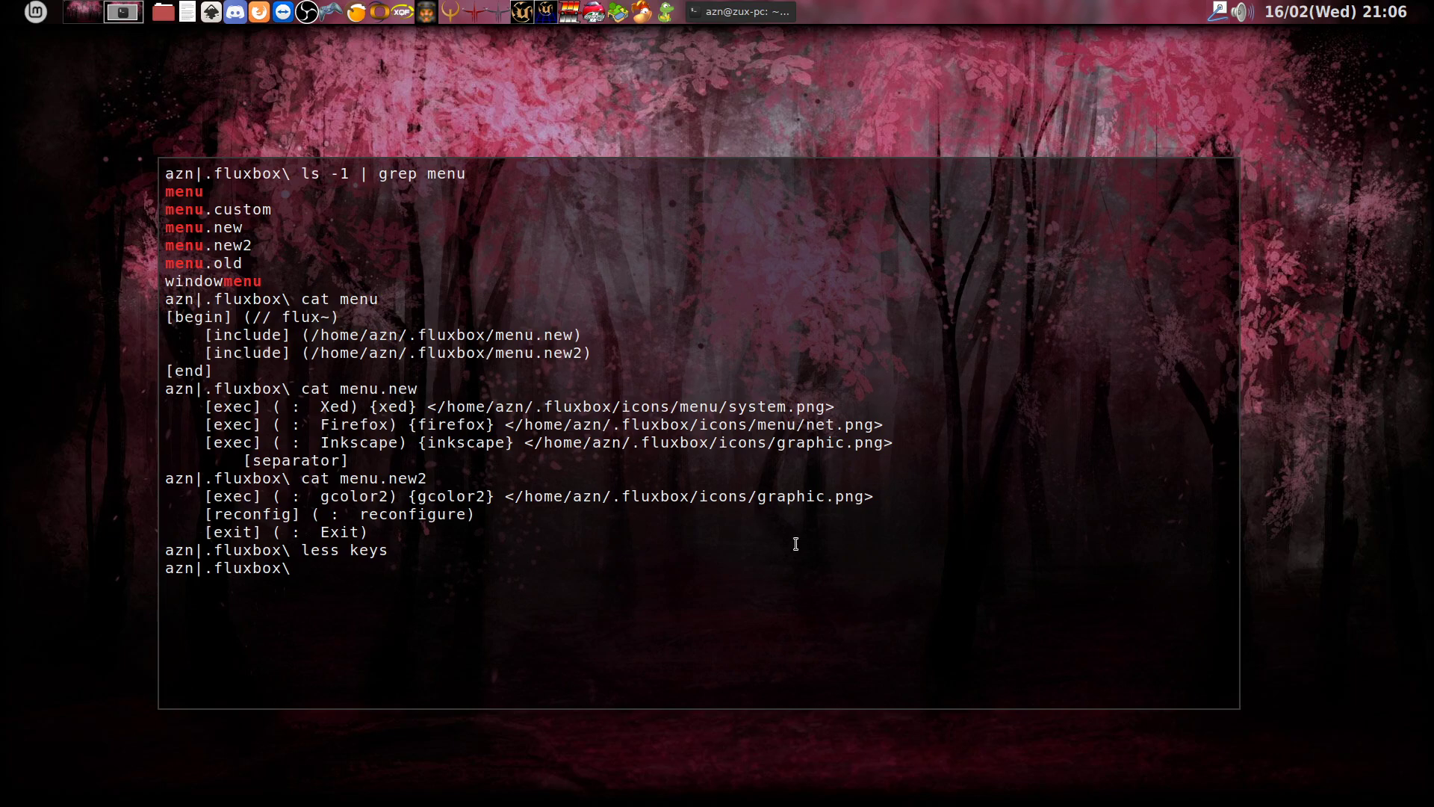
pyautogui.rightClick(982, 311)
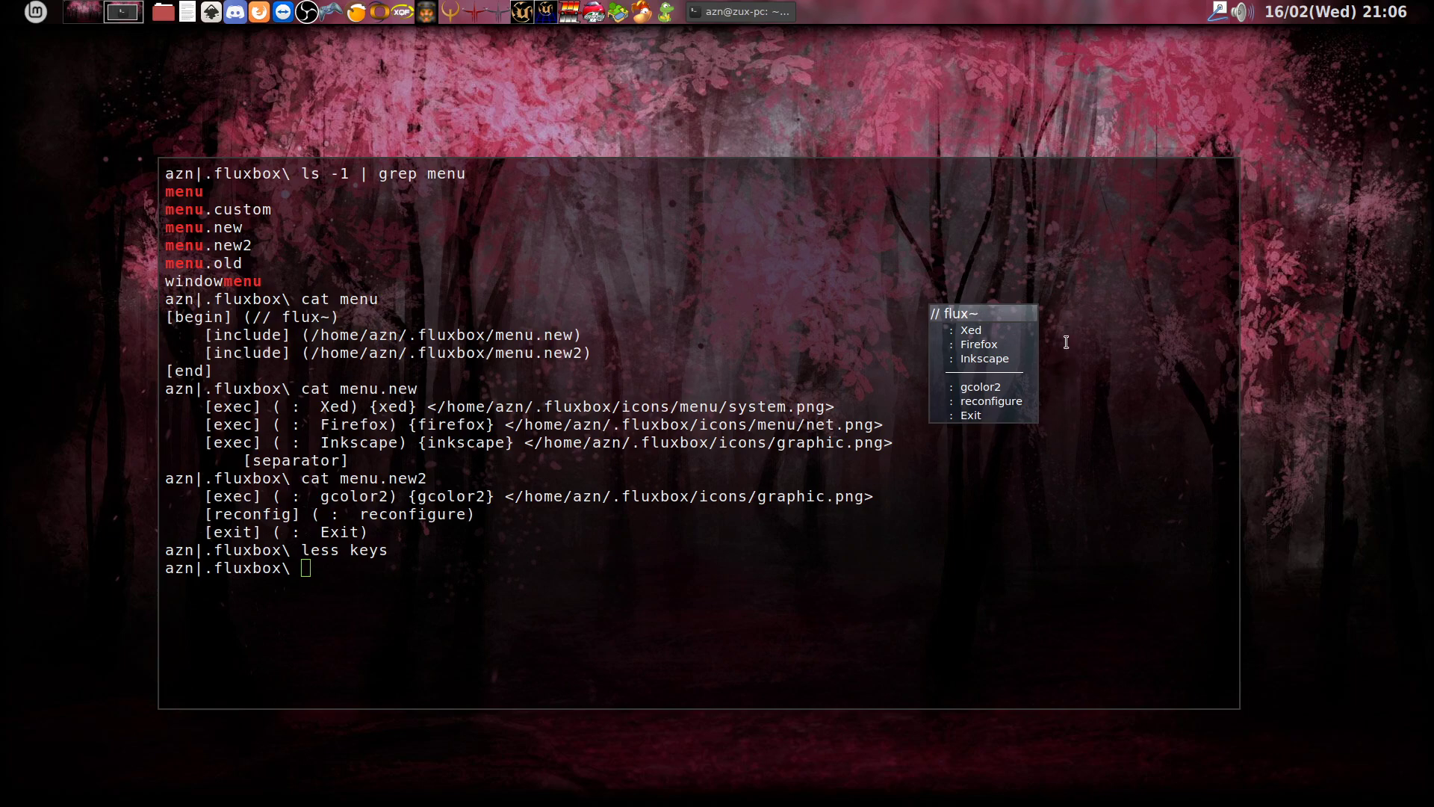
pyautogui.click(1074, 292)
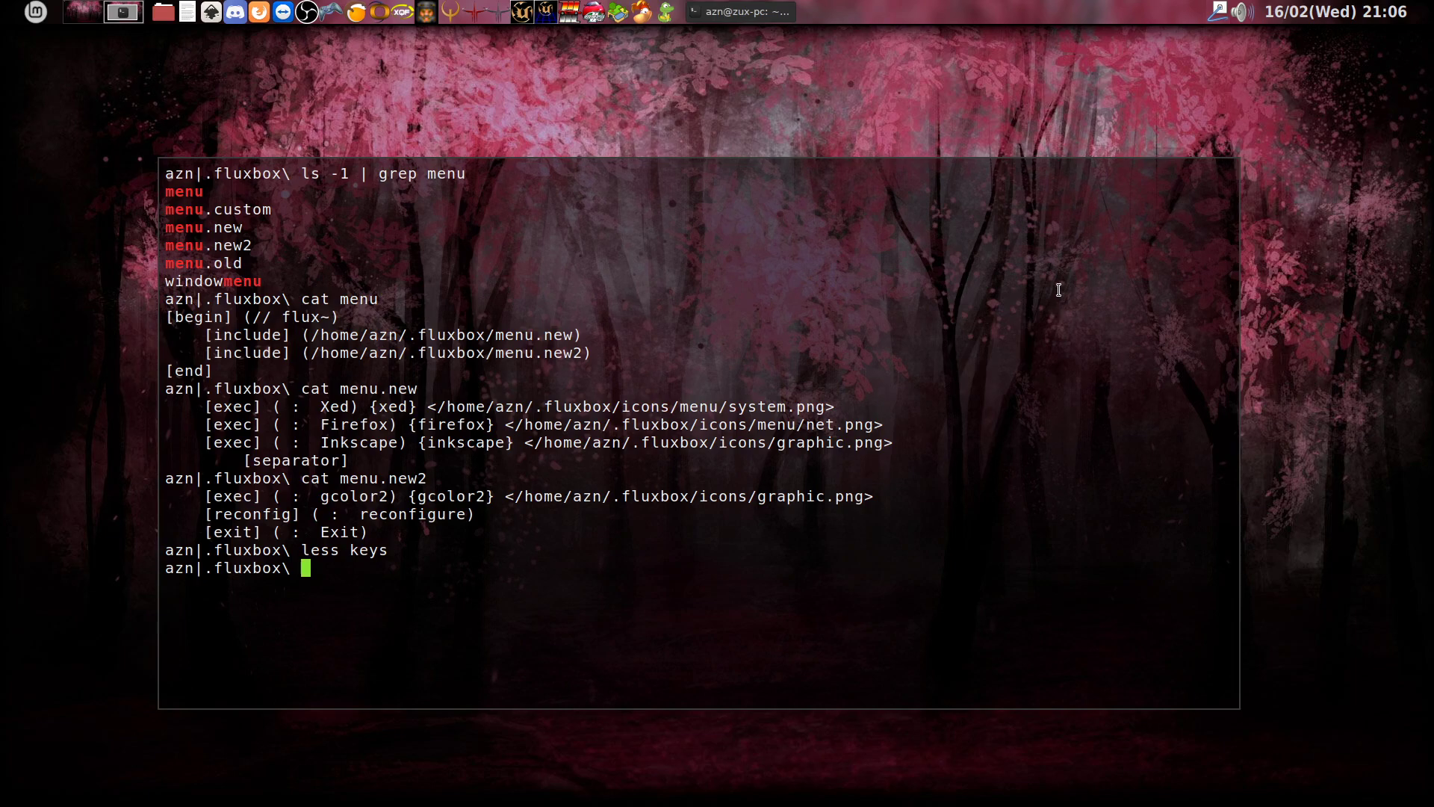
pyautogui.press('super+m')
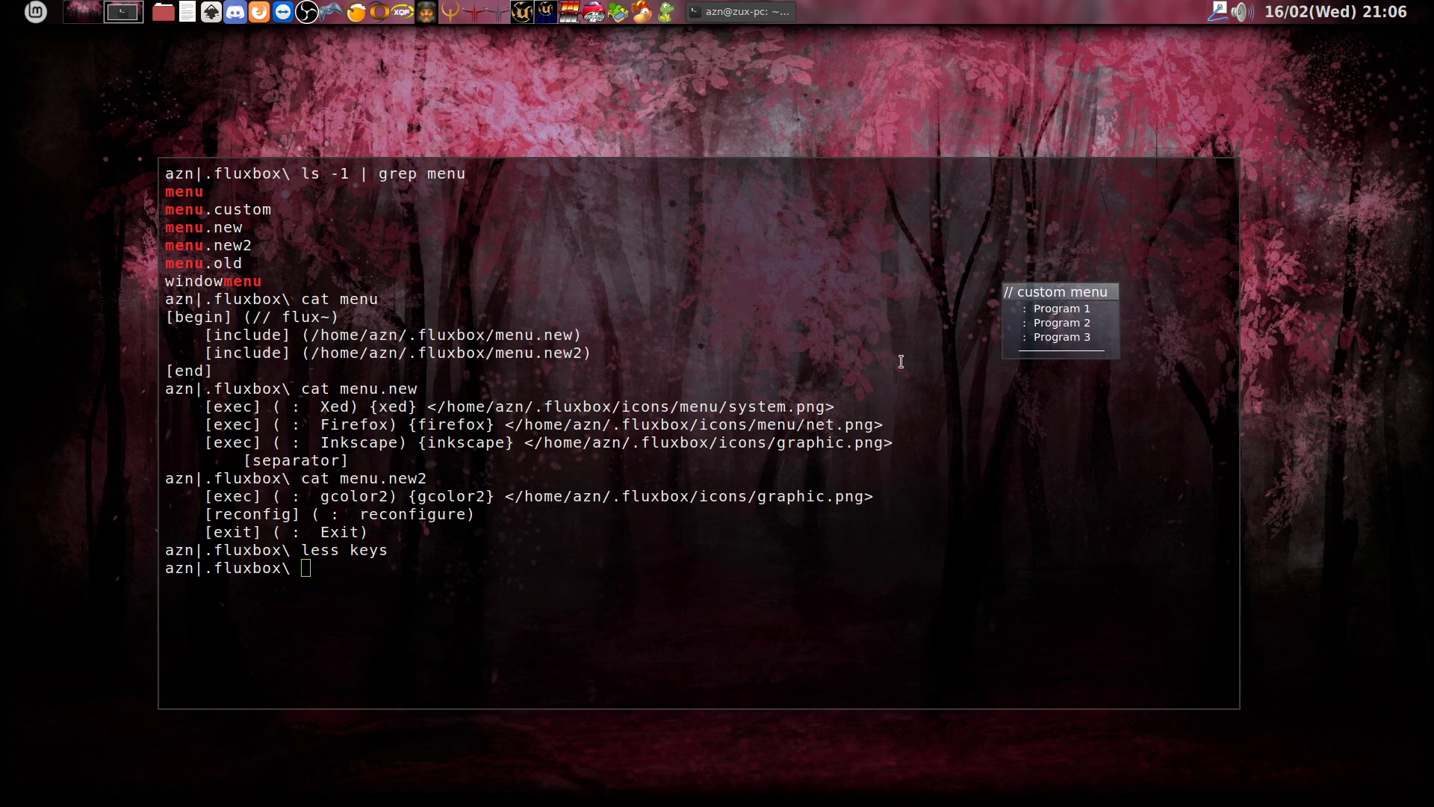
pyautogui.press('Escape')
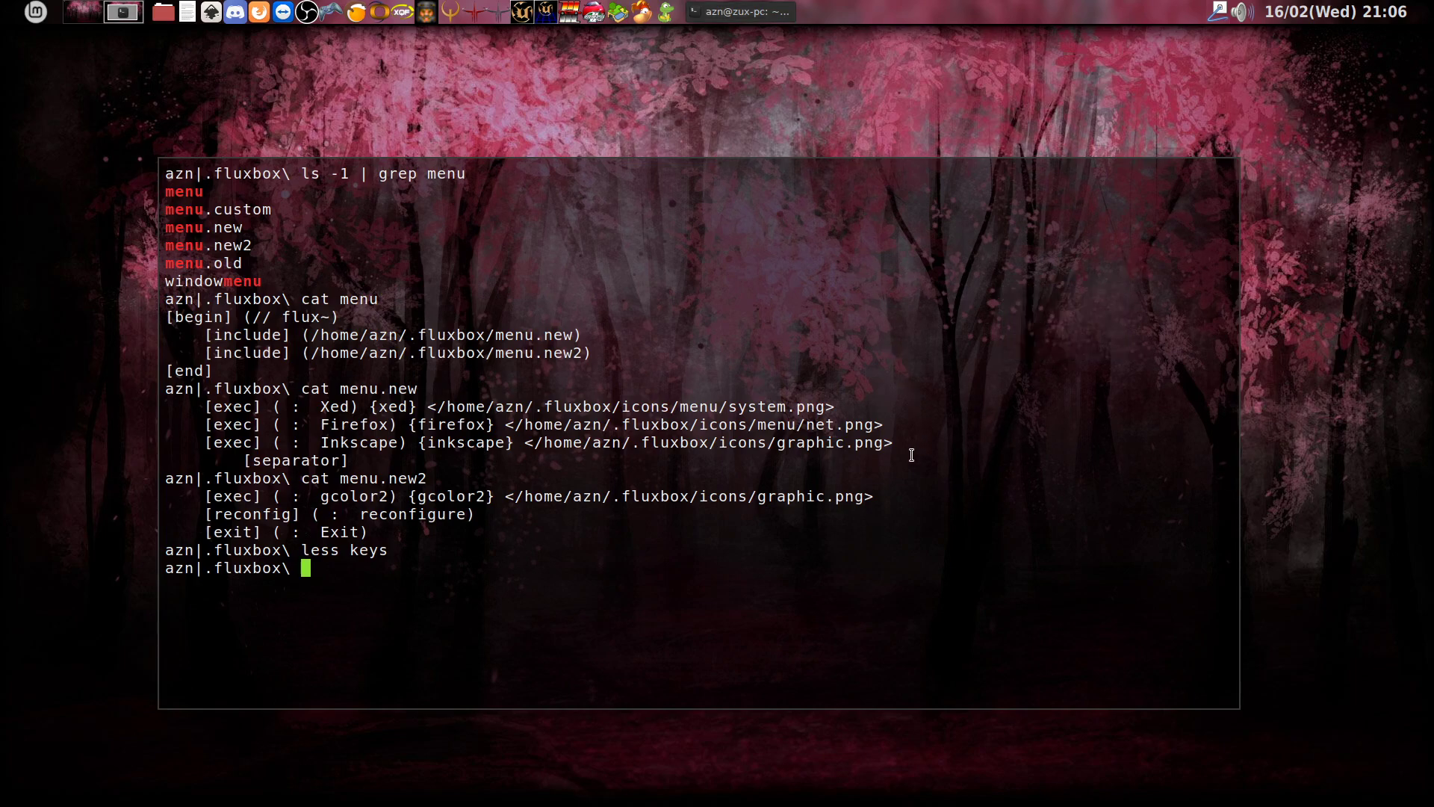
# Print menu.custom with cat and highlight its [begin] and [end] tags
pyautogui.write('cat menu.custom')
pyautogui.press('Return')
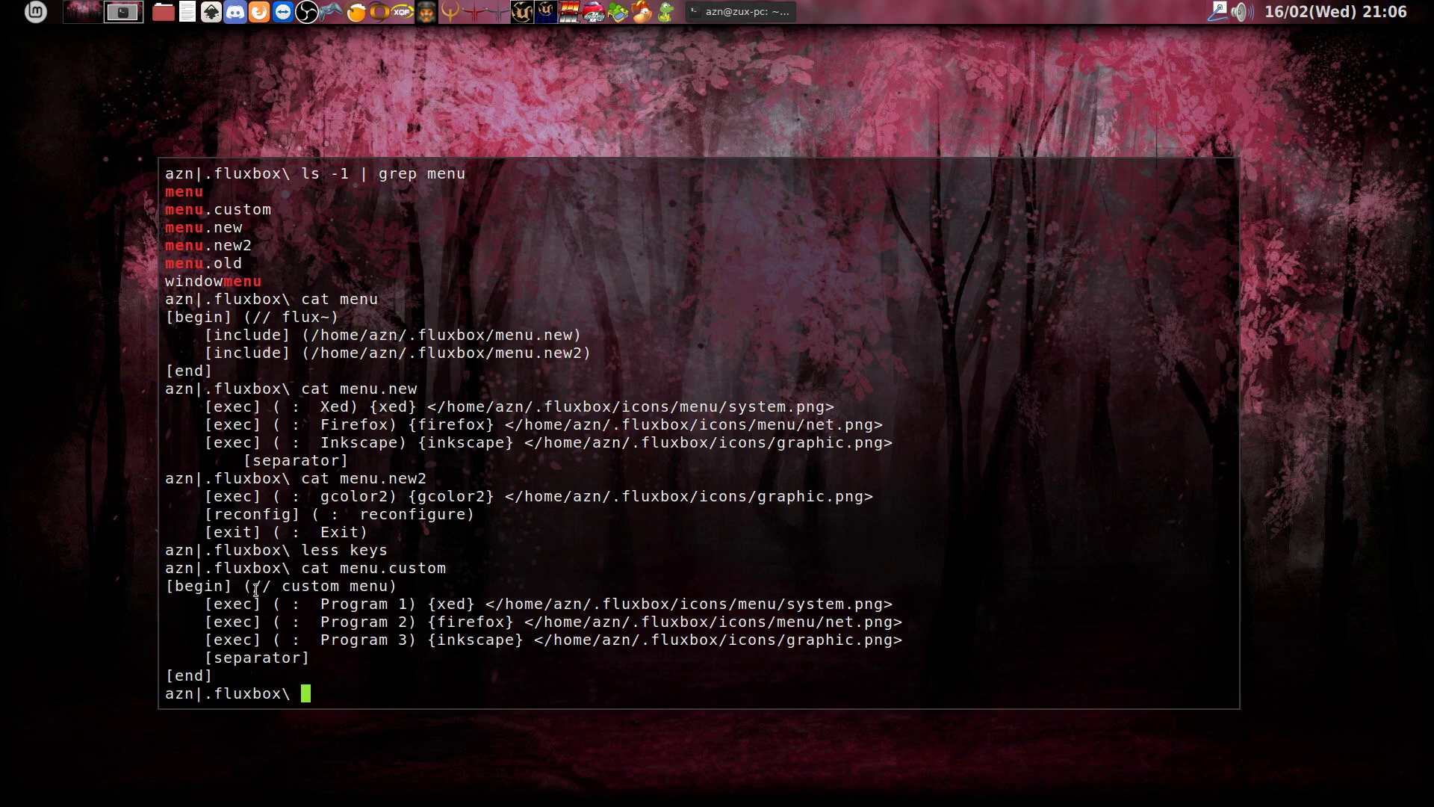
pyautogui.moveTo(234, 588); pyautogui.dragTo(165, 588)
pyautogui.moveTo(212, 676); pyautogui.dragTo(164, 676)
pyautogui.click(352, 662)
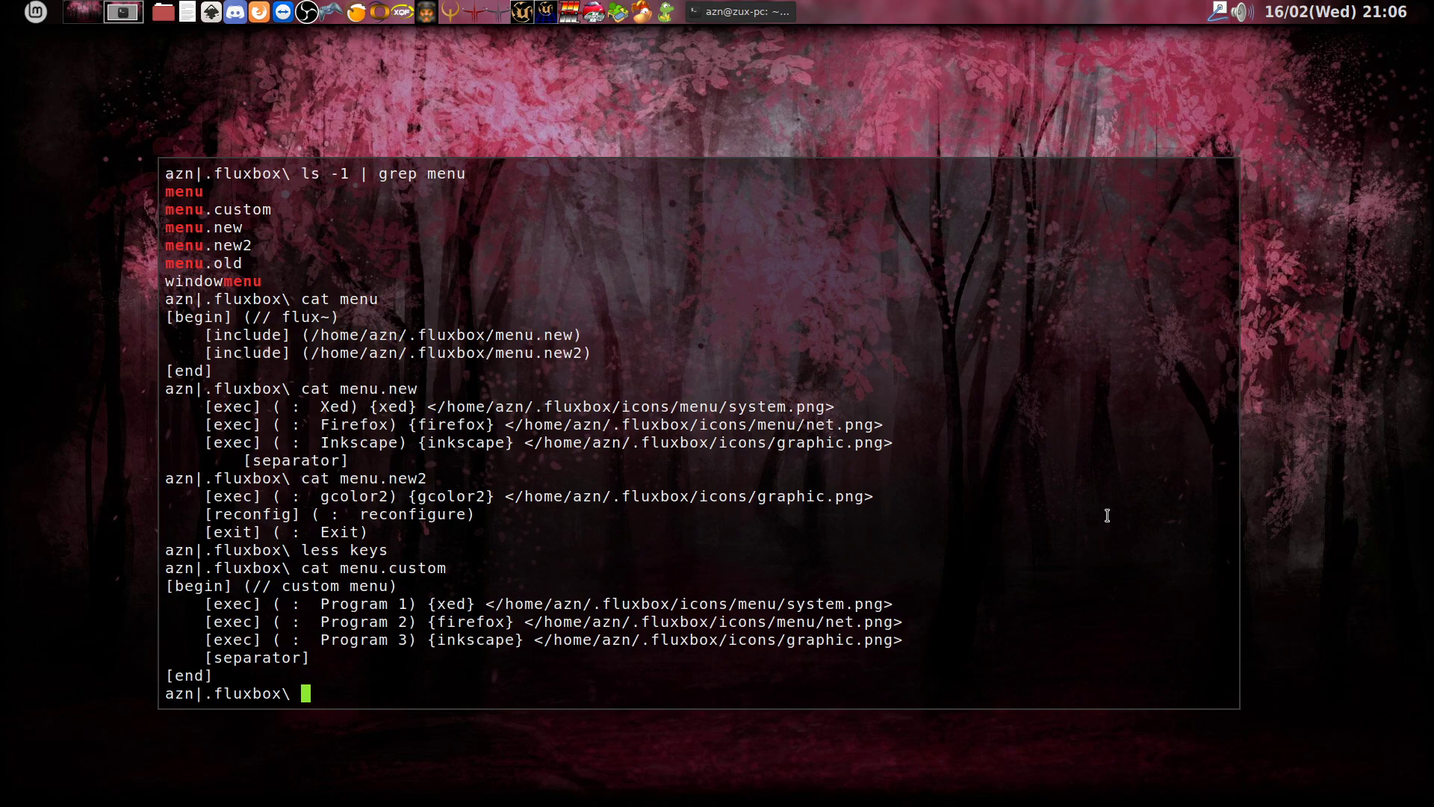